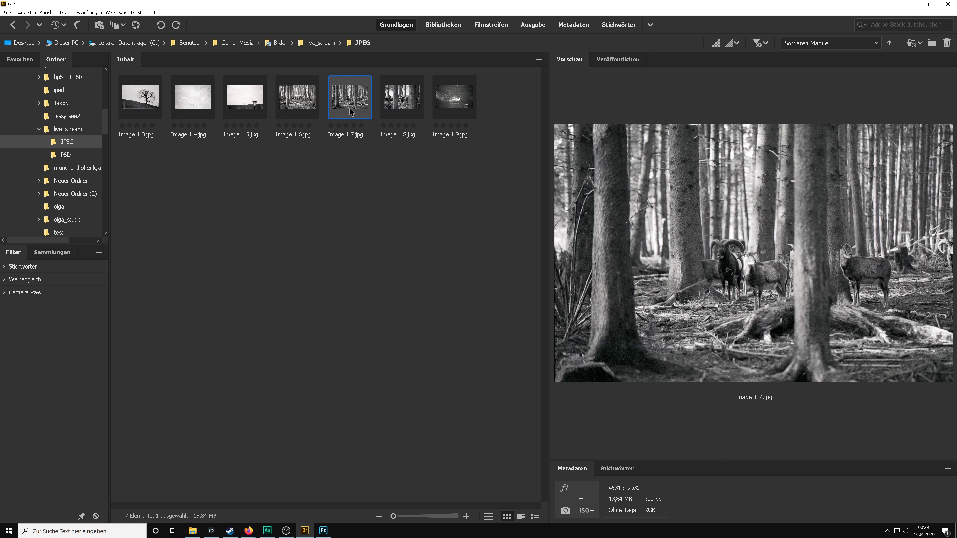
- Preview the black-and-white JPEG exports in the JPEG folder, including Image 1 3.jpg, Image 1 5.jpg, Image 1 9.jpg and Image 1 10.jpg
{"action": "left_click", "coordinate": [404, 111]}
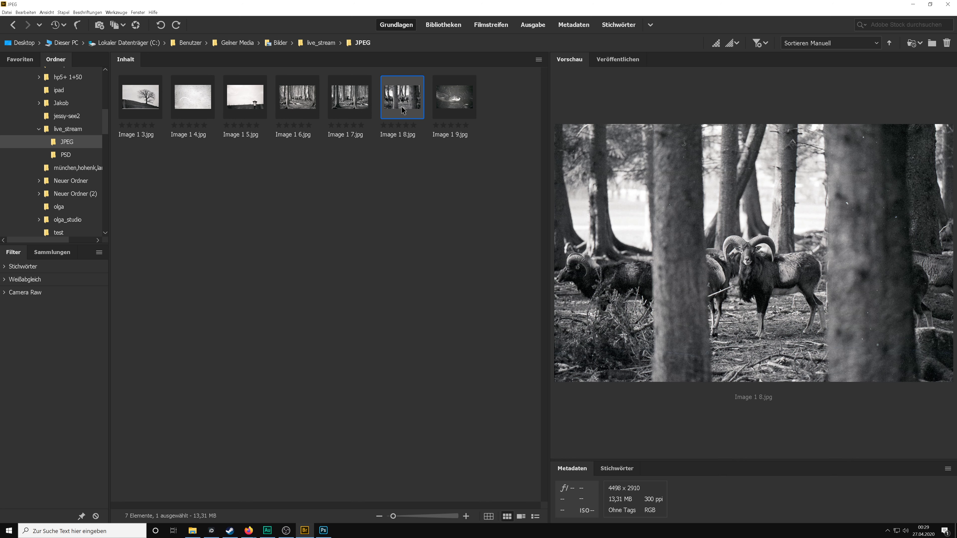
{"action": "left_click", "coordinate": [450, 108]}
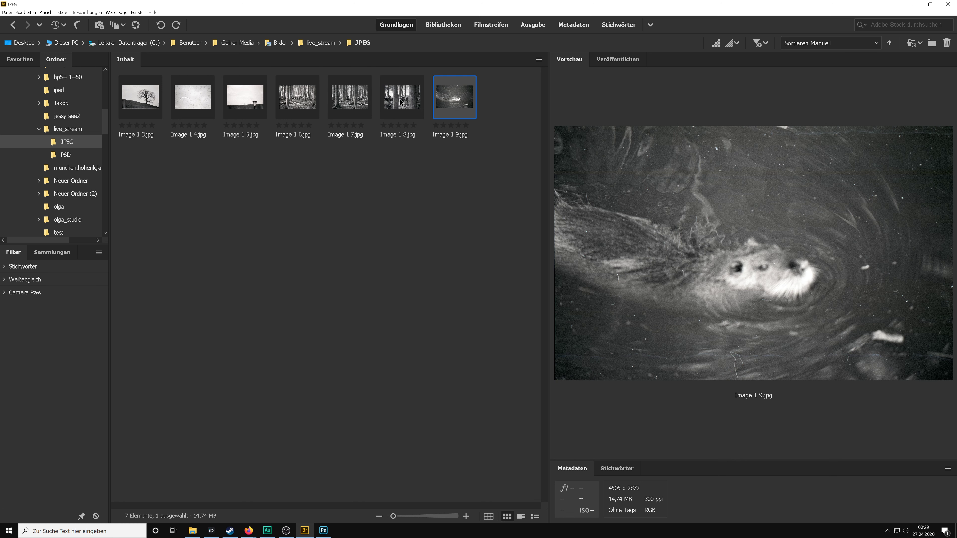
{"action": "left_click", "coordinate": [406, 104]}
{"action": "left_click", "coordinate": [345, 105]}
{"action": "left_click", "coordinate": [277, 104]}
{"action": "left_click", "coordinate": [258, 103]}
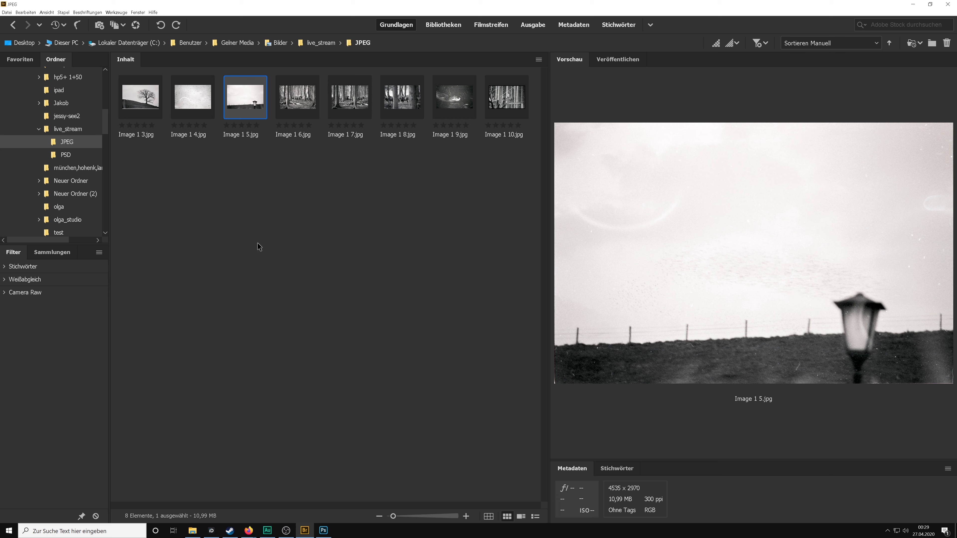
{"action": "left_click", "coordinate": [143, 106]}
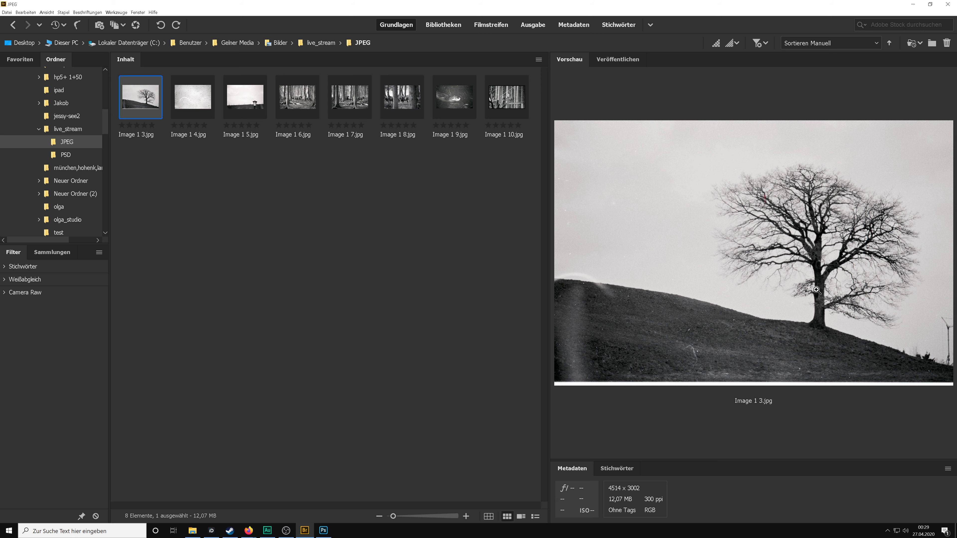
{"action": "left_click", "coordinate": [512, 109]}
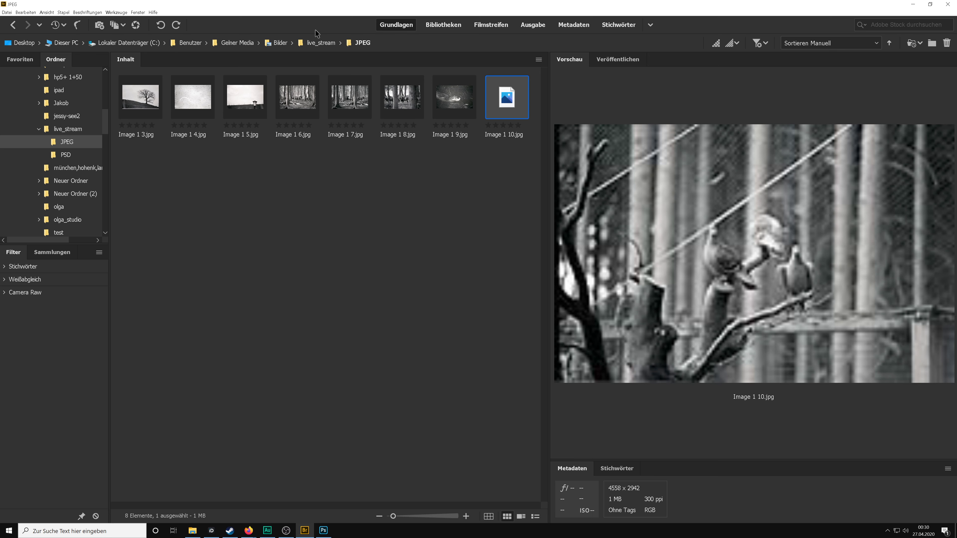
- Open Image 1 3.psd from the PSD subfolder of live_stream in Photoshop
{"action": "left_click", "coordinate": [310, 44]}
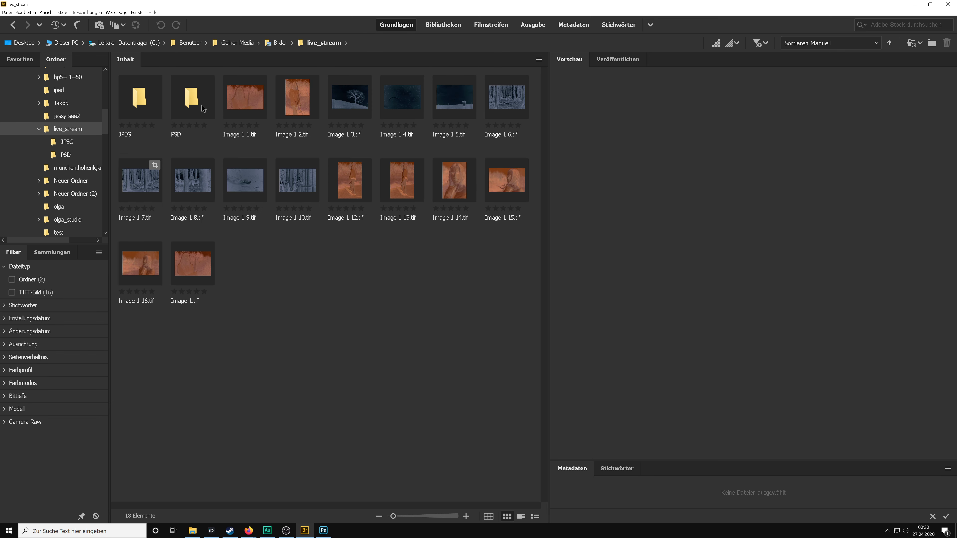
{"action": "double_click", "coordinate": [202, 108]}
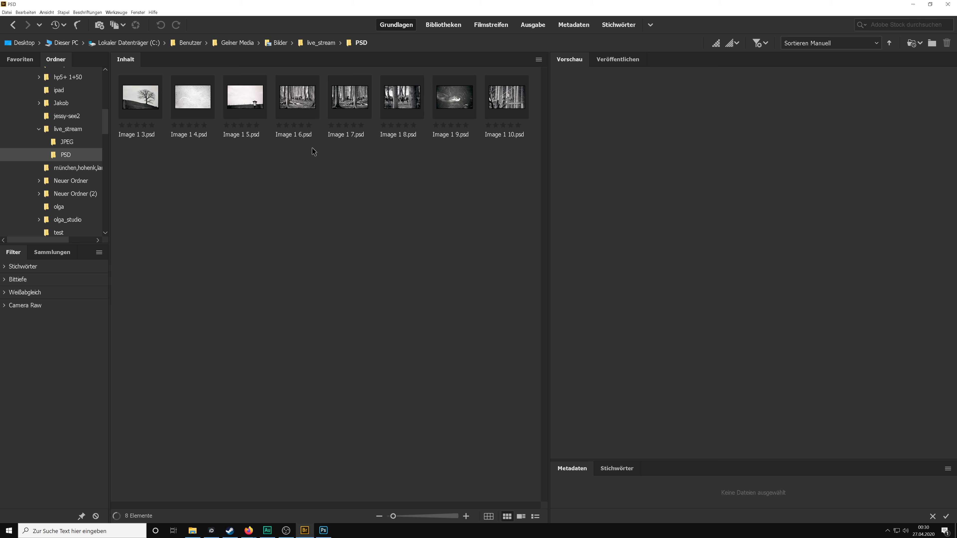
{"action": "double_click", "coordinate": [139, 106]}
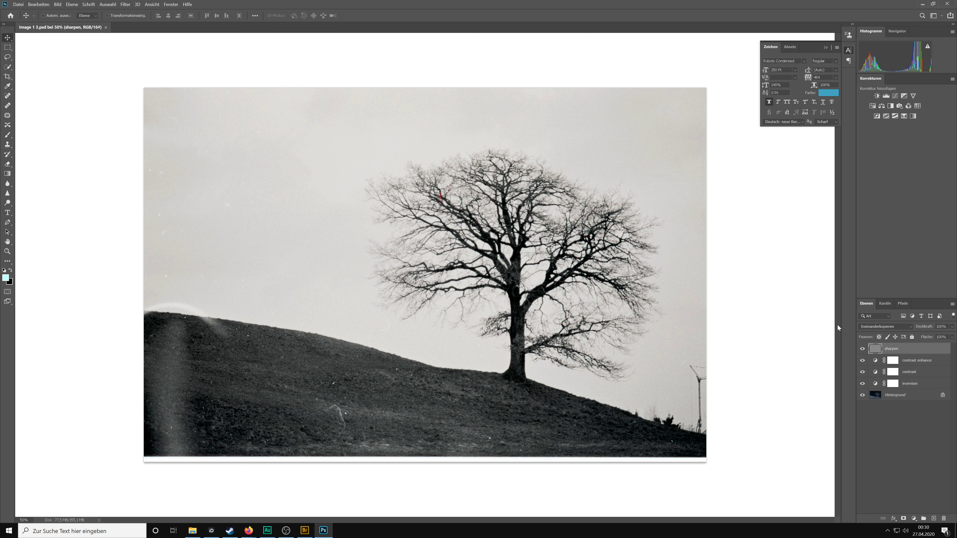
- Crop the tree photo to a 16:9 ratio, cutting off the white strip along its lower edge
{"action": "left_click", "coordinate": [909, 373]}
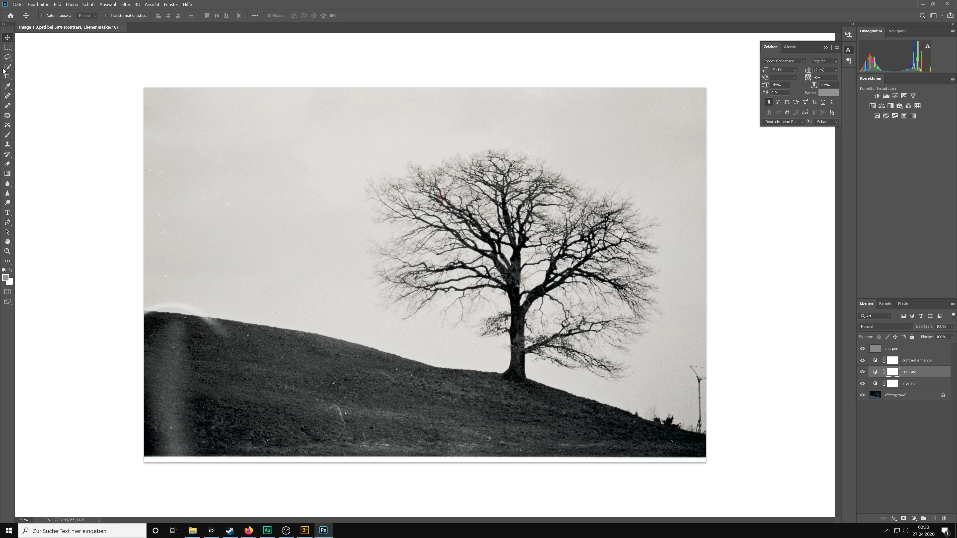
{"action": "left_click", "coordinate": [7, 76]}
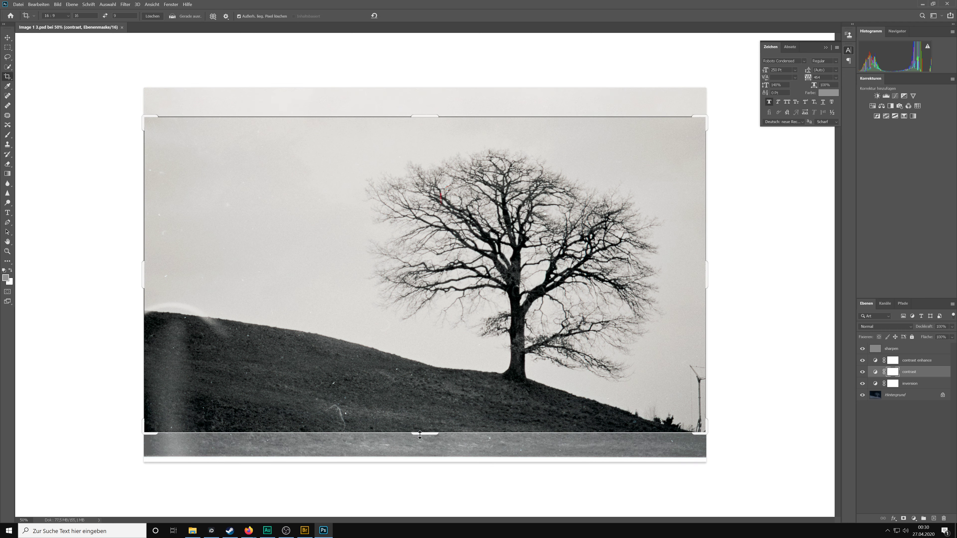
{"action": "left_click", "coordinate": [526, 351]}
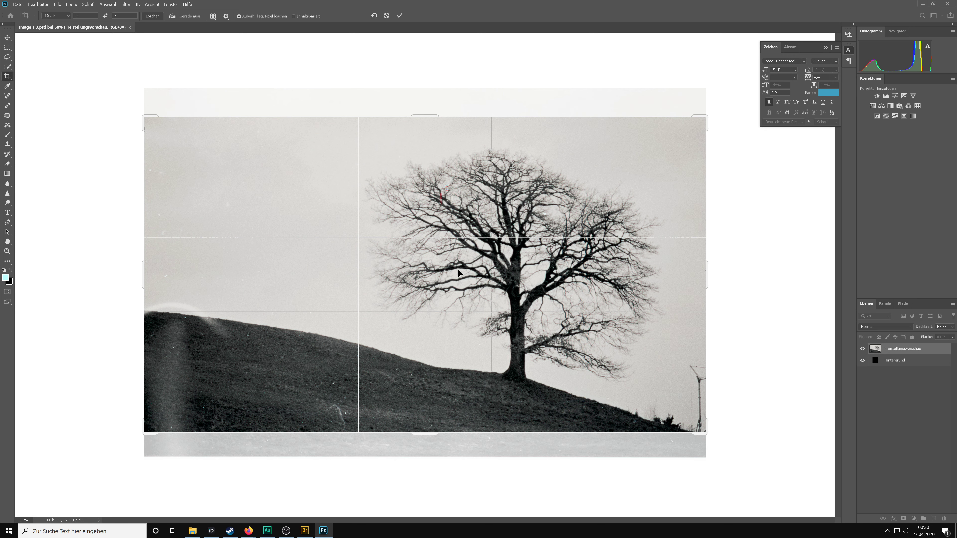
{"action": "key", "text": "Return"}
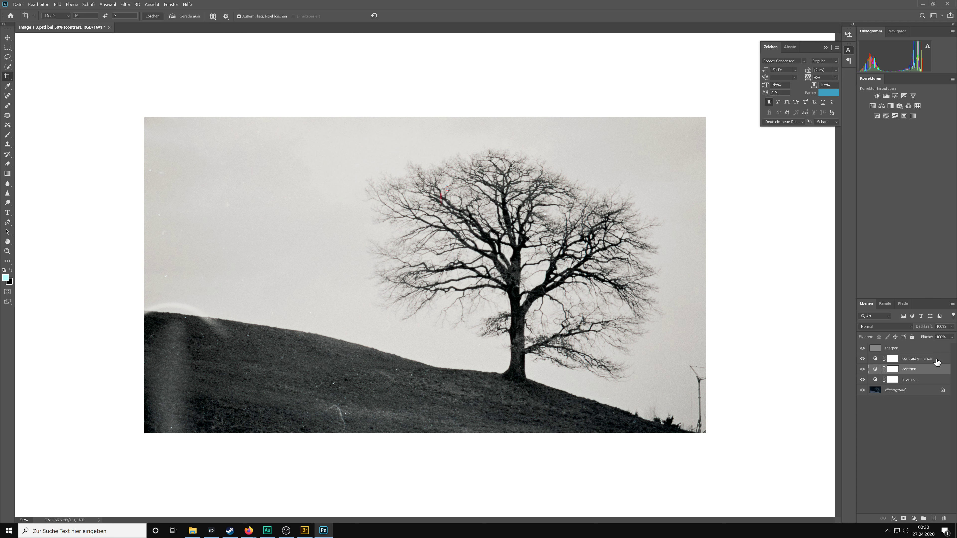
- Auto-correct the contrast curves layer with per-channel contrast enhancement (Kontrast kanalweise verbessern) and neutral midtones aligned, after comparing the other algorithms
{"action": "double_click", "coordinate": [875, 369]}
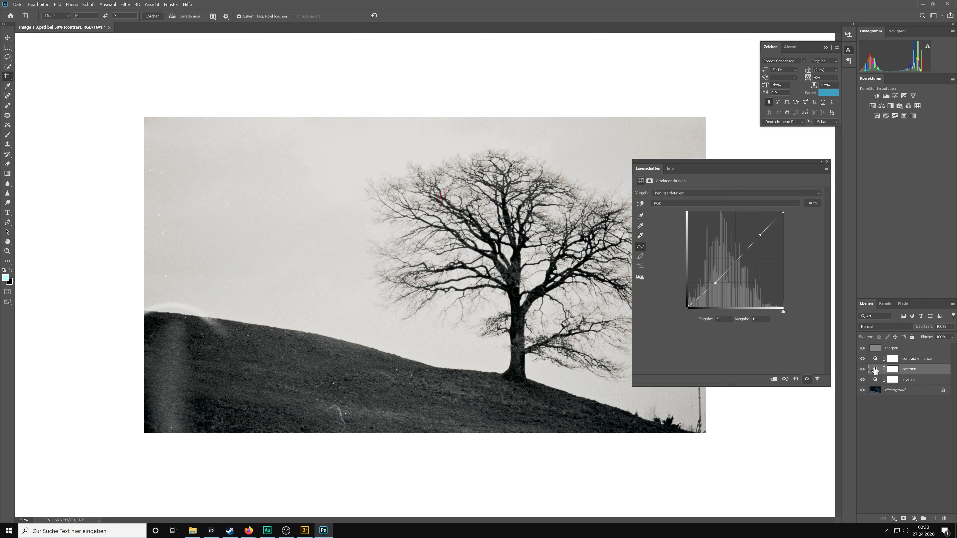
{"action": "left_click", "coordinate": [813, 203], "text": "alt"}
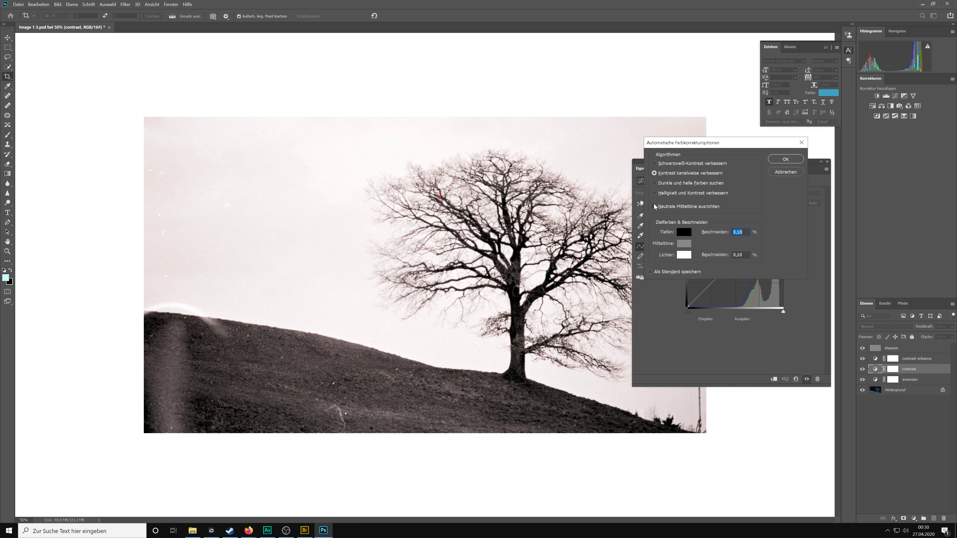
{"action": "left_click", "coordinate": [654, 206]}
{"action": "left_click", "coordinate": [655, 163]}
{"action": "left_click", "coordinate": [653, 172]}
{"action": "left_click", "coordinate": [655, 192]}
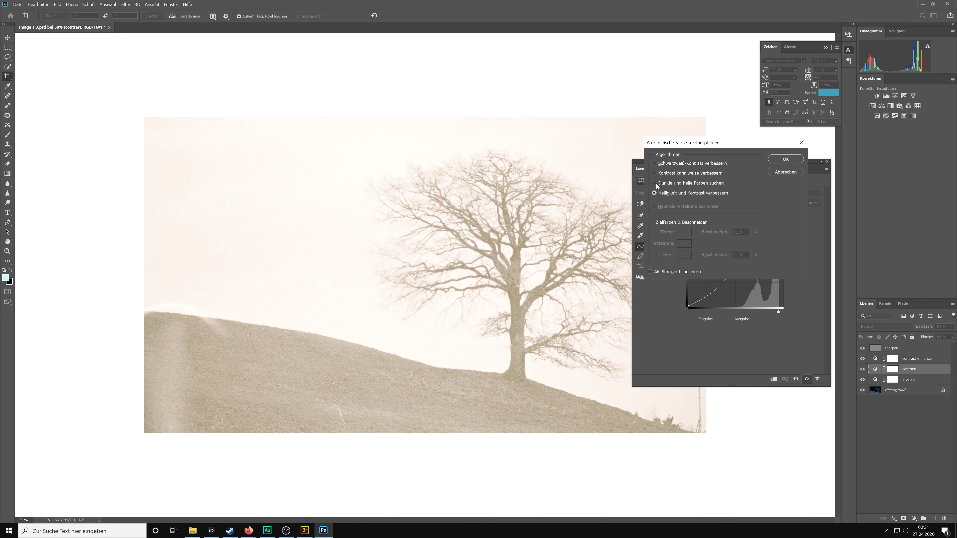
{"action": "left_click", "coordinate": [655, 174]}
{"action": "left_click", "coordinate": [786, 159]}
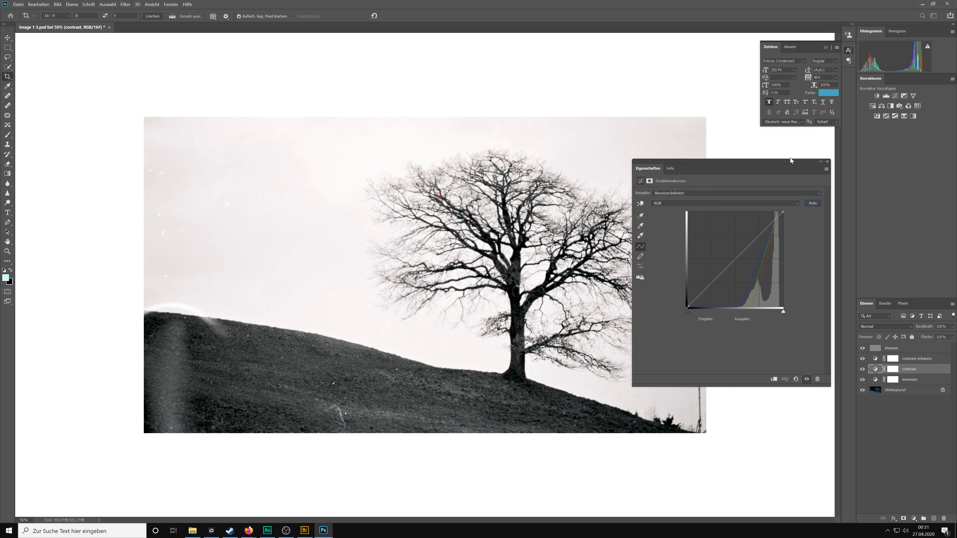
{"action": "left_click", "coordinate": [826, 161]}
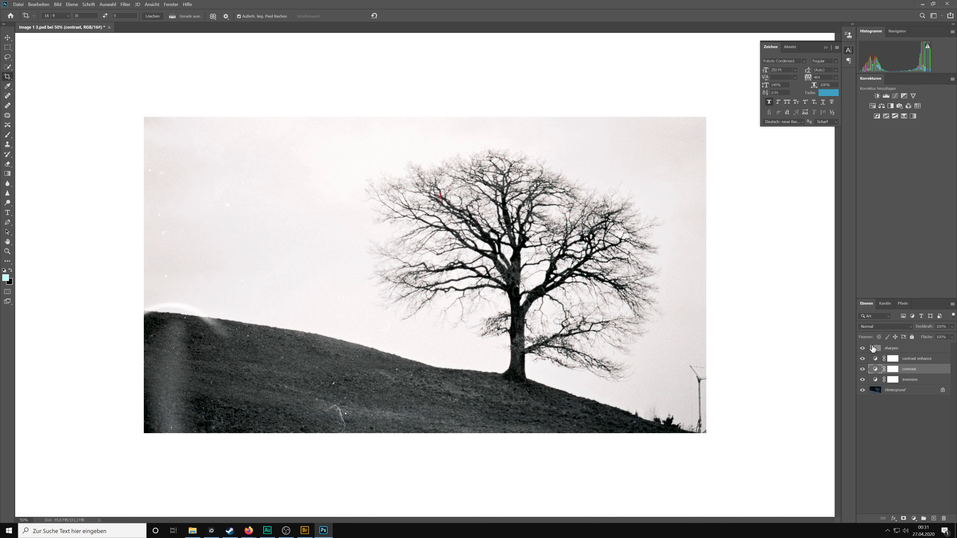
- Darken the lighter tones in the contrast enhance curves layer by shifting the curve's upper point toward the highlights
{"action": "double_click", "coordinate": [875, 359]}
{"action": "mouse_move", "coordinate": [759, 236]}
{"action": "left_mouse_down"}
{"action": "mouse_move", "coordinate": [766, 247]}
{"action": "mouse_move", "coordinate": [768, 234]}
{"action": "left_mouse_up"}
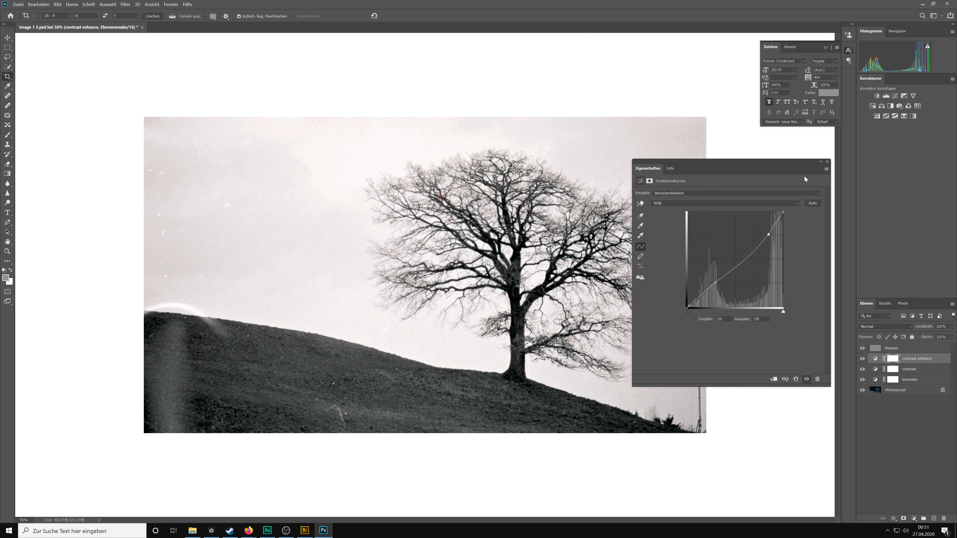
{"action": "left_click", "coordinate": [827, 161]}
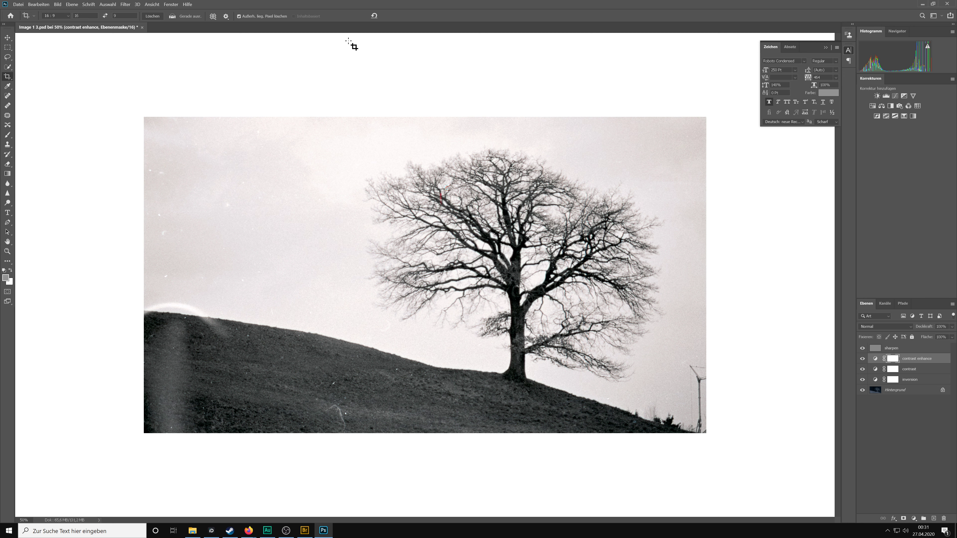
- Close Image 1 3.psd with its changes saved and return to Bridge
{"action": "left_click", "coordinate": [143, 28]}
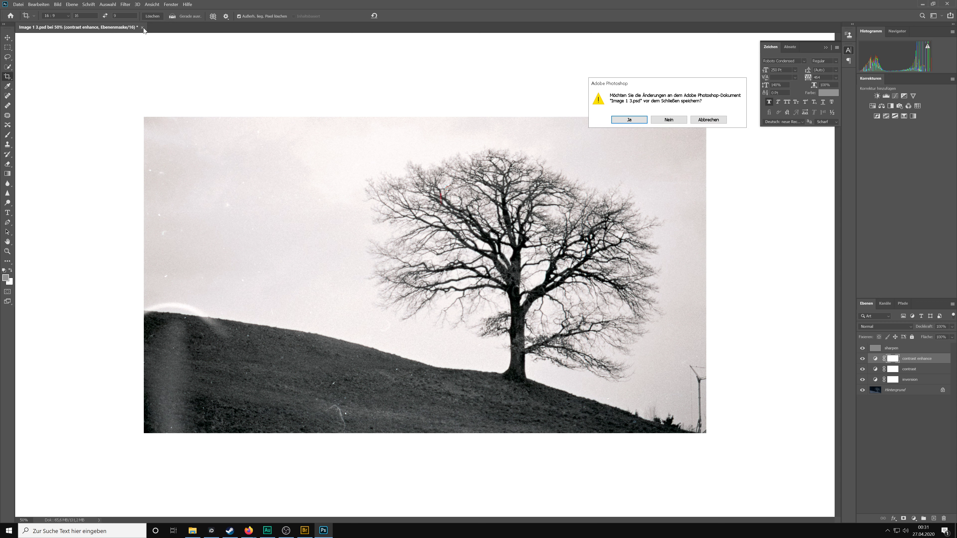
{"action": "left_click", "coordinate": [628, 120]}
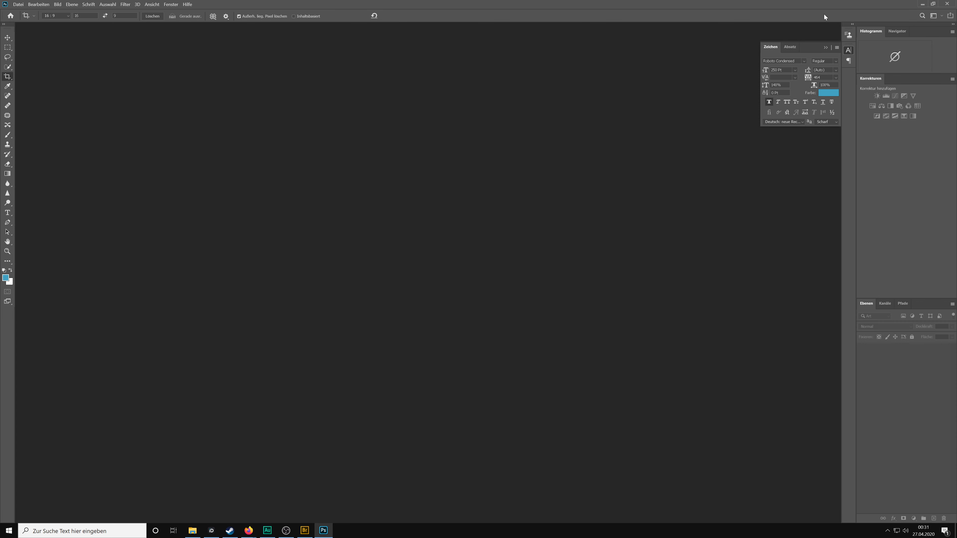
{"action": "left_click", "coordinate": [922, 4]}
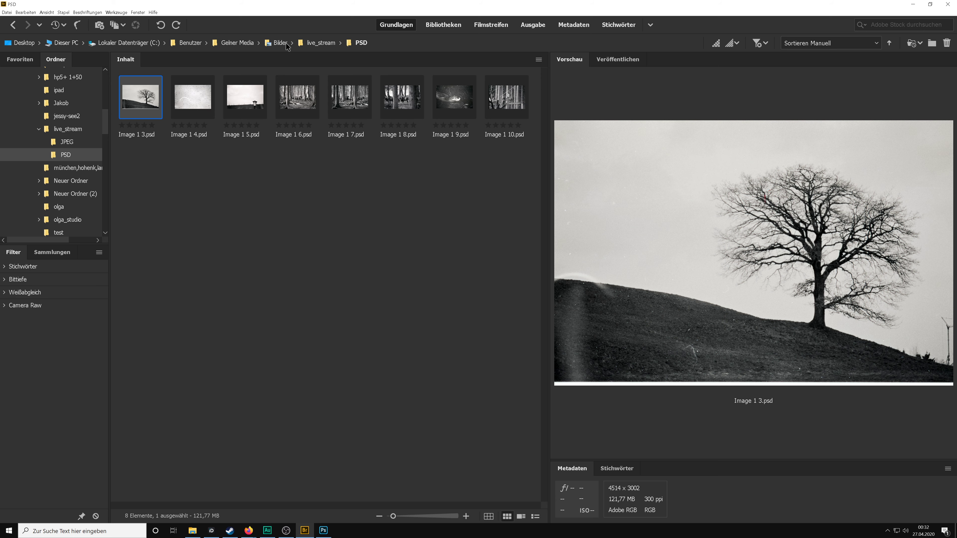
- Select the colour negative scans Image 1 1.tif, Image 1 14.tif, Image 1 15.tif and Image 1 16.tif together in the live_stream folder
{"action": "left_click", "coordinate": [323, 44]}
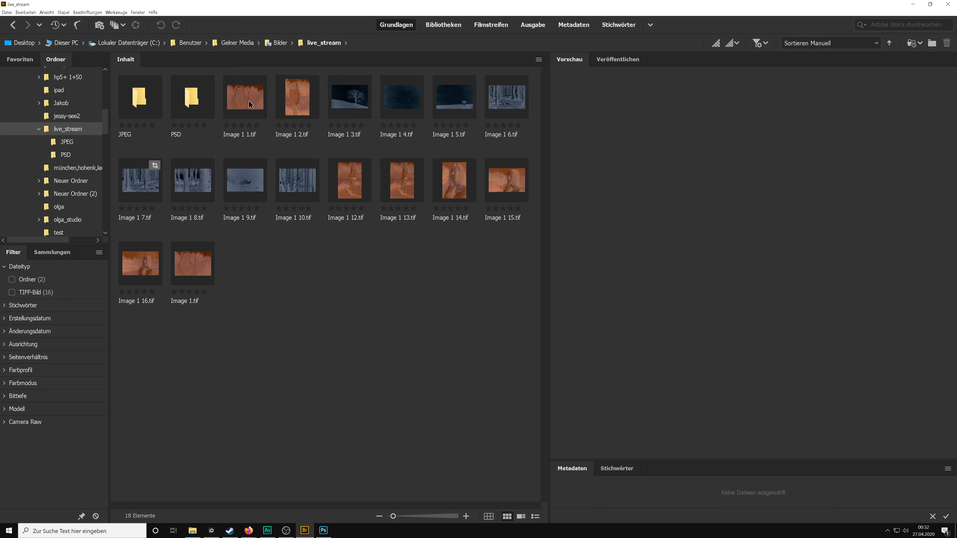
{"action": "left_click", "coordinate": [248, 100]}
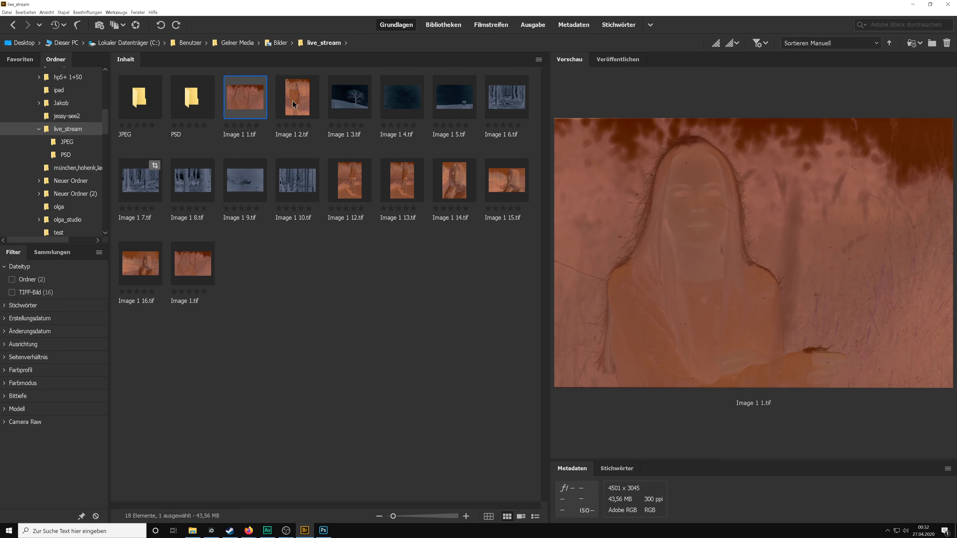
{"action": "left_click", "coordinate": [436, 188], "text": "ctrl"}
{"action": "left_click", "coordinate": [507, 181], "text": "ctrl"}
{"action": "left_click", "coordinate": [148, 269], "text": "ctrl"}
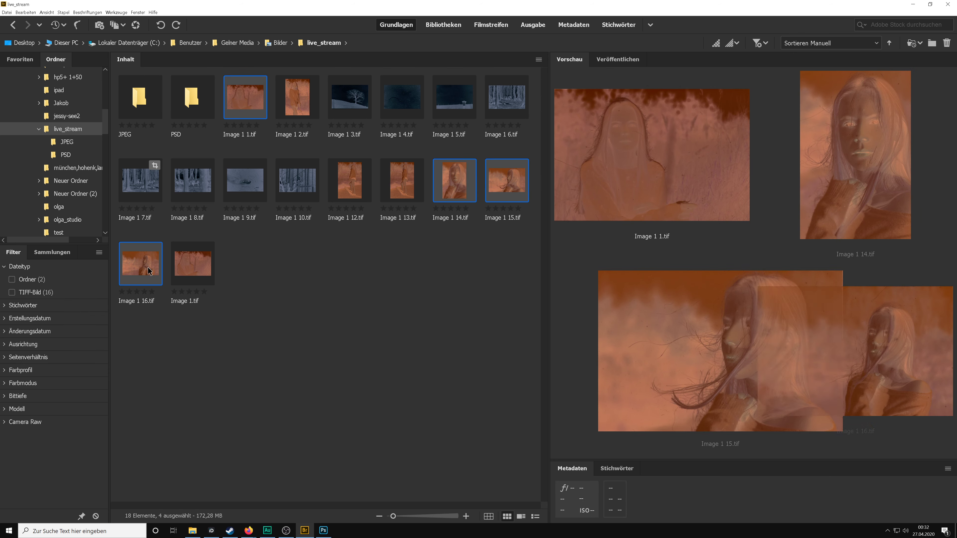